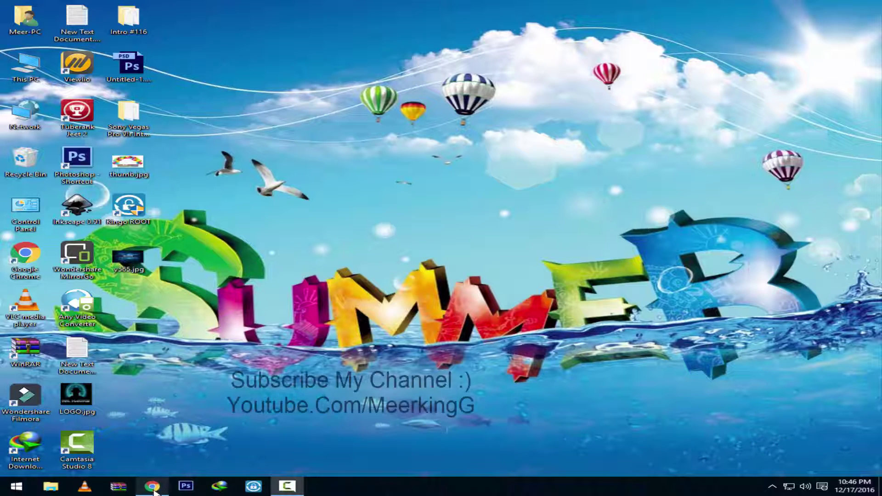
- Switch to Chrome, view the open YouTube channel page, and close the browser
{"action": "left_click", "coordinate": [152, 485]}
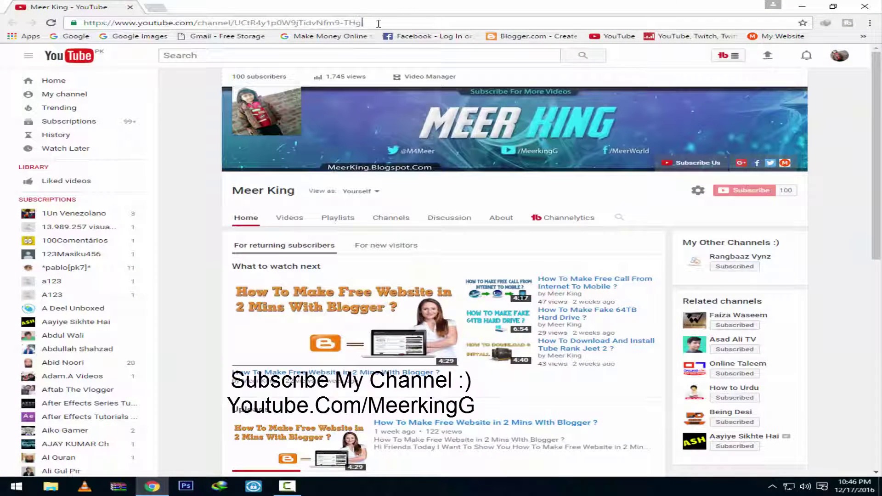
{"action": "left_click_drag", "start_coordinate": [361, 22], "coordinate": [180, 23]}
{"action": "left_click", "coordinate": [175, 248]}
{"action": "left_click", "coordinate": [863, 6]}
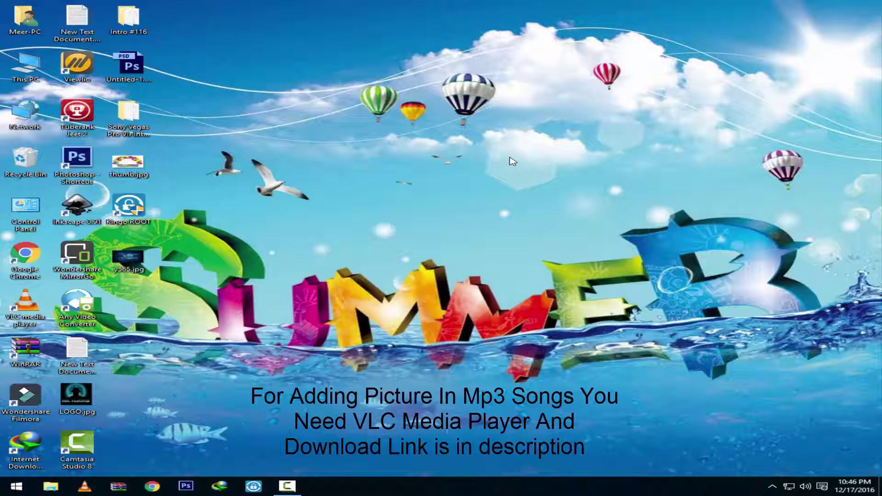
- Open the song "02 - Subha Hone Na De" in VLC from the Audio Song folder on Local Disk (D:)
{"action": "double_click", "coordinate": [24, 73]}
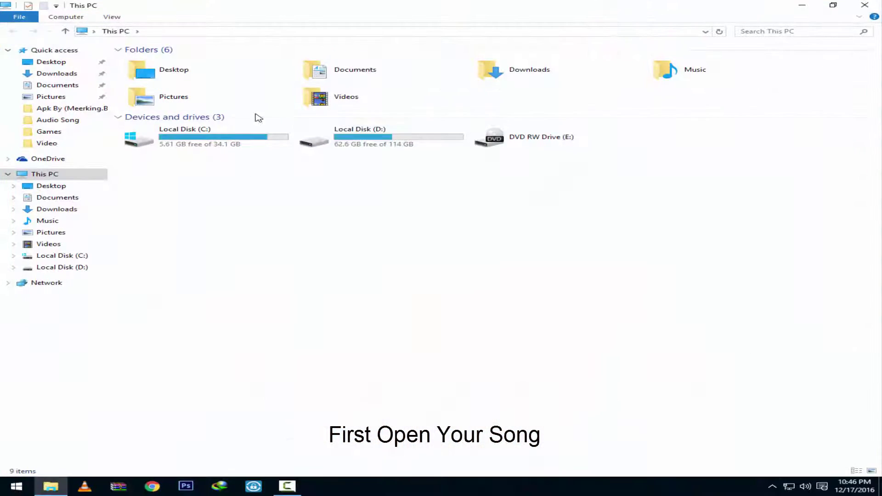
{"action": "double_click", "coordinate": [359, 138]}
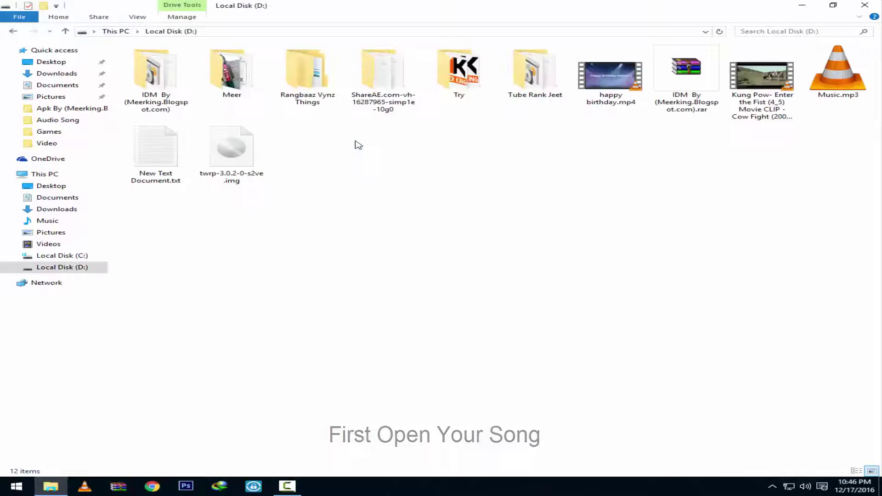
{"action": "double_click", "coordinate": [230, 73]}
{"action": "double_click", "coordinate": [761, 92]}
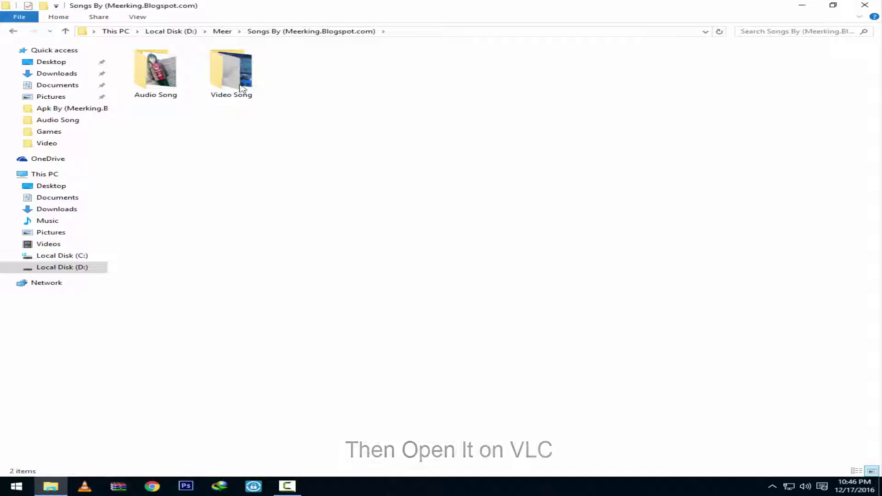
{"action": "double_click", "coordinate": [171, 78]}
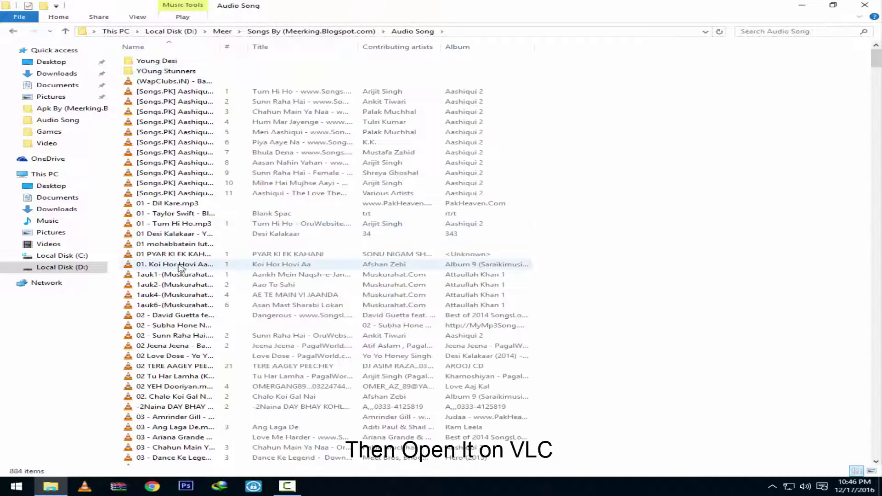
{"action": "double_click", "coordinate": [202, 324]}
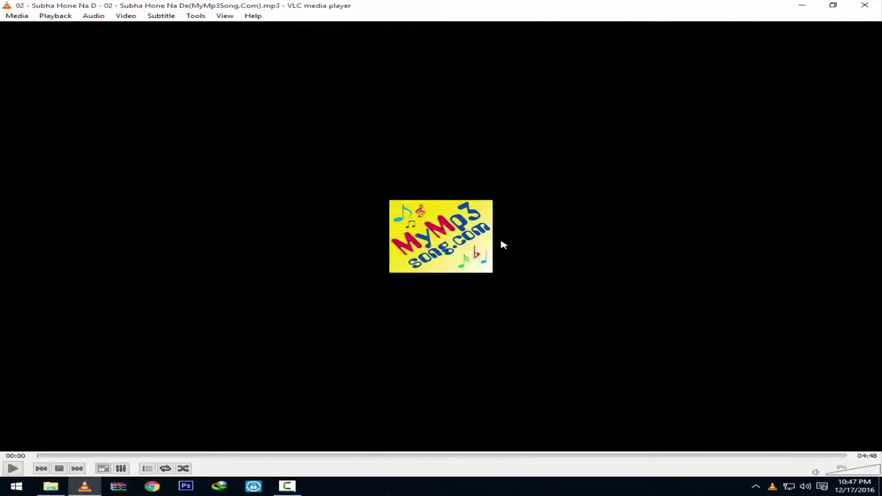
- Open the song's media information and check its codec details, returning to the general details
{"action": "left_click", "coordinate": [198, 16]}
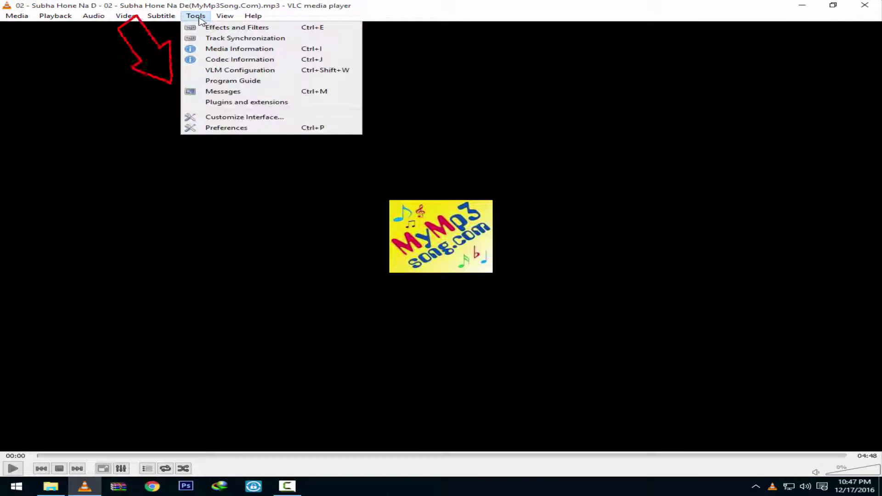
{"action": "left_click", "coordinate": [240, 54]}
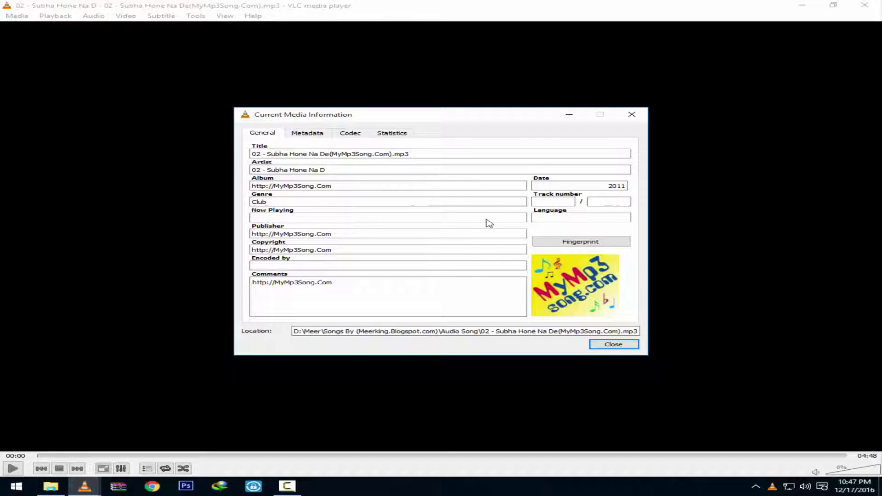
{"action": "left_click", "coordinate": [348, 134]}
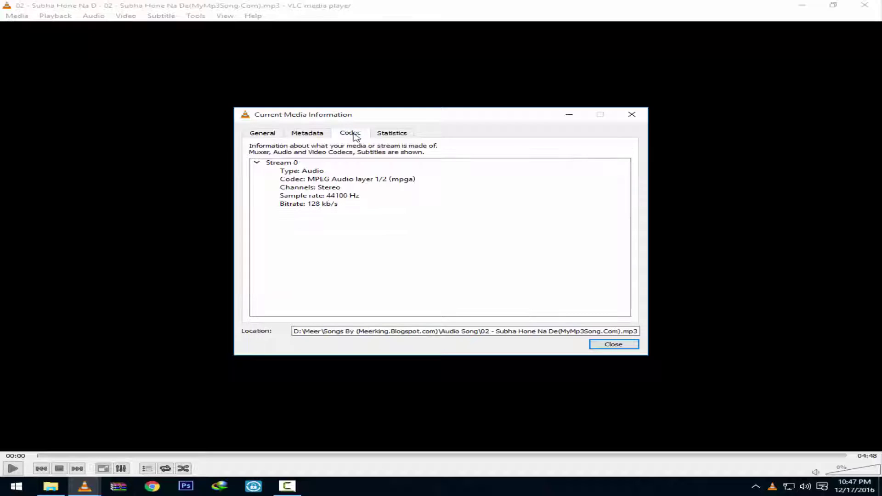
{"action": "left_click", "coordinate": [262, 134]}
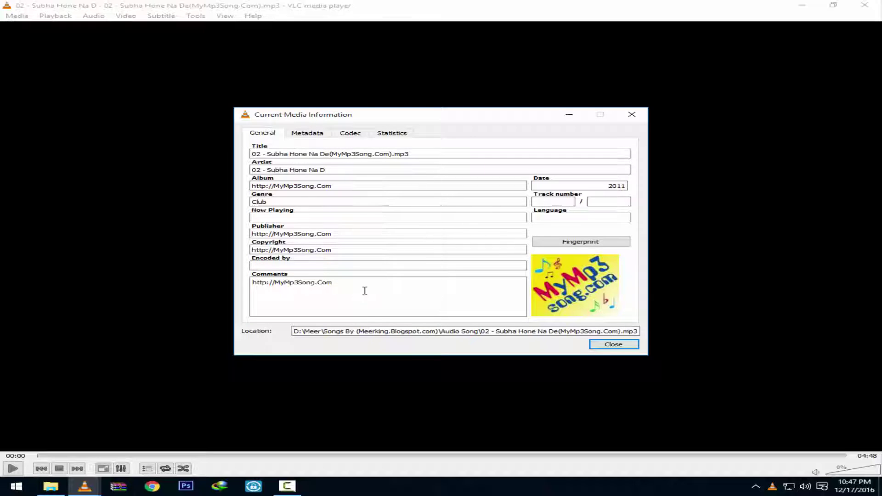
- Replace the song's Comments text with the channel owner's name and copy that name
{"action": "left_click_drag", "start_coordinate": [362, 286], "coordinate": [274, 285]}
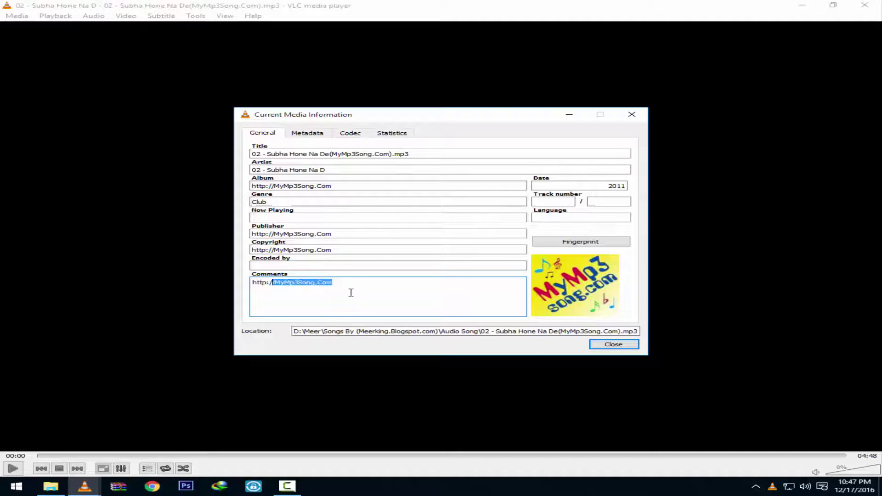
{"action": "key", "text": "BackSpace"}
{"action": "key", "text": "BackSpace"}
{"action": "key", "text": "BackSpace"}
{"action": "key", "text": "BackSpace"}
{"action": "key", "text": "BackSpace"}
{"action": "key", "text": "BackSpace"}
{"action": "key", "text": "BackSpace"}
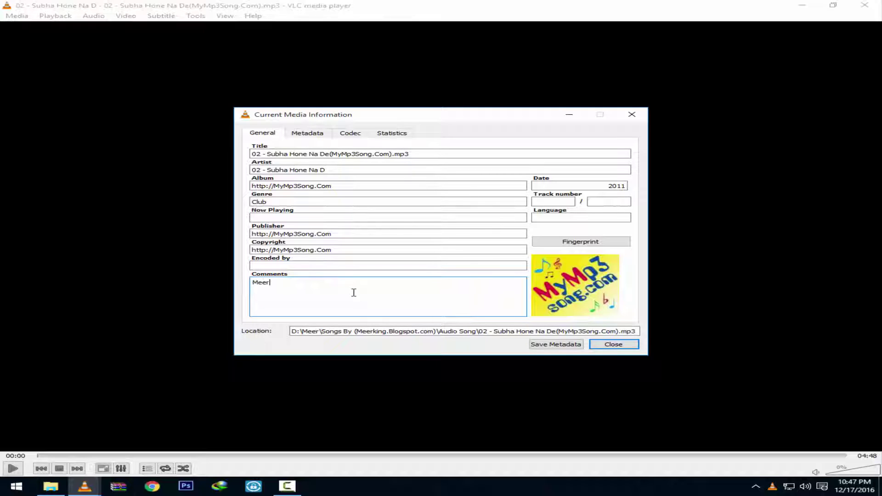
{"action": "double_click", "coordinate": [354, 282]}
{"action": "key", "text": "ctrl+c"}
- Replace the Copyright, Publisher and Album values with the copied name
{"action": "left_click", "coordinate": [355, 249]}
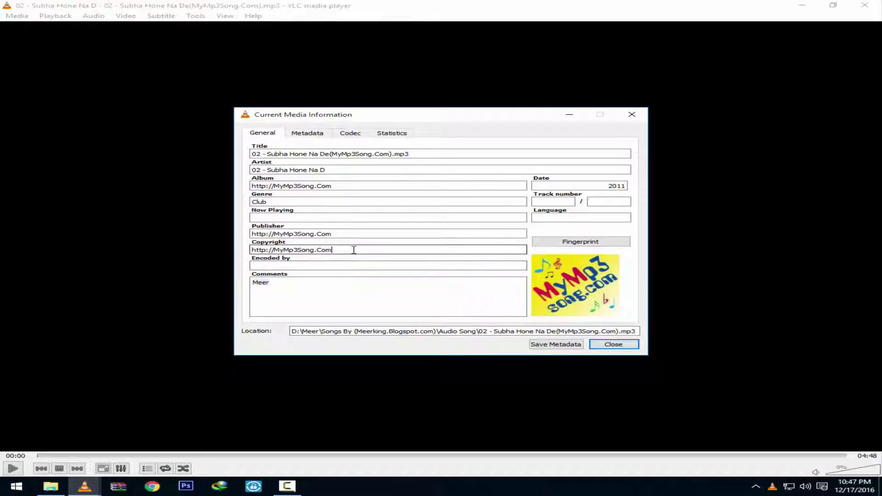
{"action": "key", "text": "ctrl+a"}
{"action": "key", "text": "ctrl+v"}
{"action": "left_click", "coordinate": [351, 234]}
{"action": "key", "text": "ctrl+a"}
{"action": "key", "text": "ctrl+v"}
{"action": "left_click", "coordinate": [337, 200]}
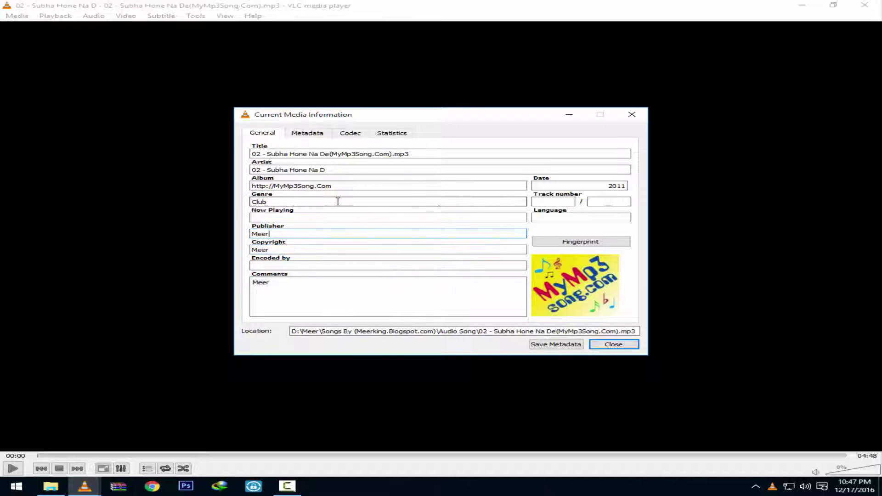
{"action": "left_click", "coordinate": [366, 187]}
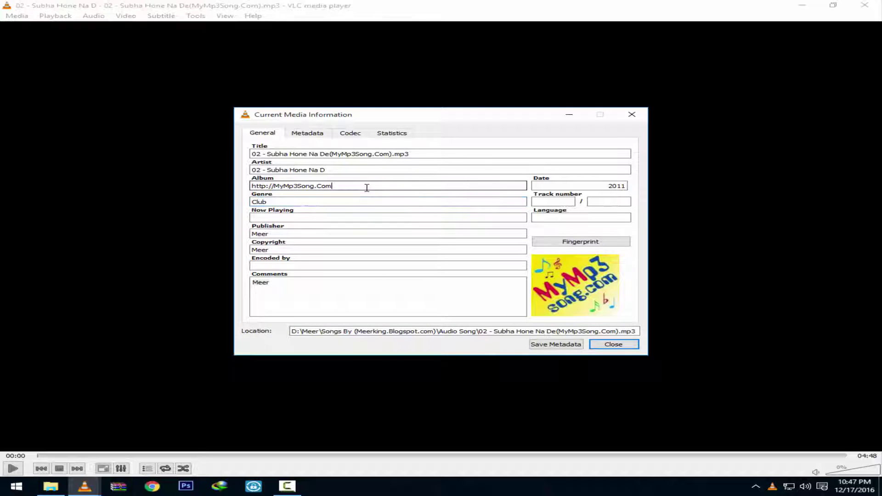
{"action": "key", "text": "ctrl+a"}
{"action": "key", "text": "ctrl+v"}
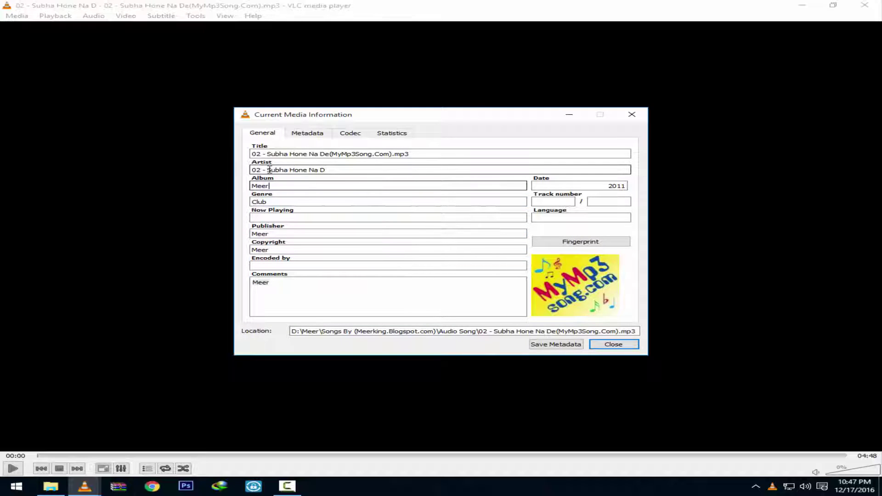
- Remove the "02 - " prefix from the song's Artist and Title values
{"action": "left_click_drag", "start_coordinate": [266, 170], "coordinate": [245, 168]}
{"action": "key", "text": "BackSpace"}
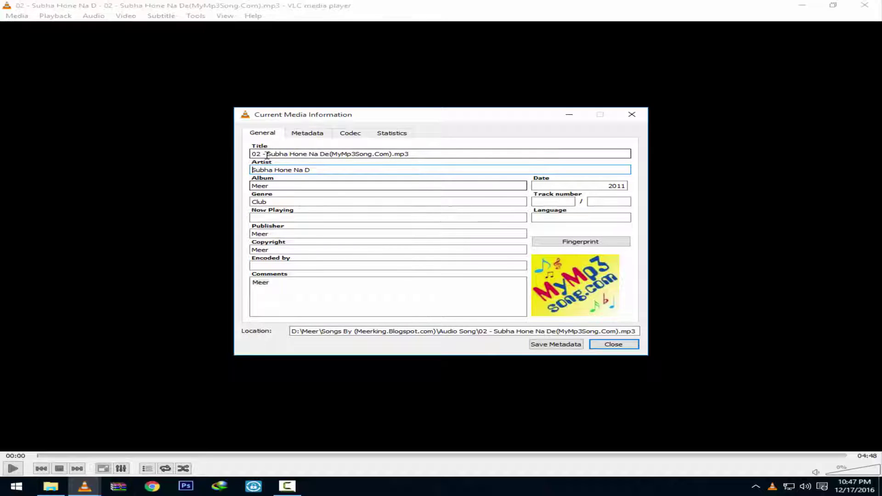
{"action": "left_click_drag", "start_coordinate": [267, 155], "coordinate": [248, 154]}
{"action": "key", "text": "BackSpace"}
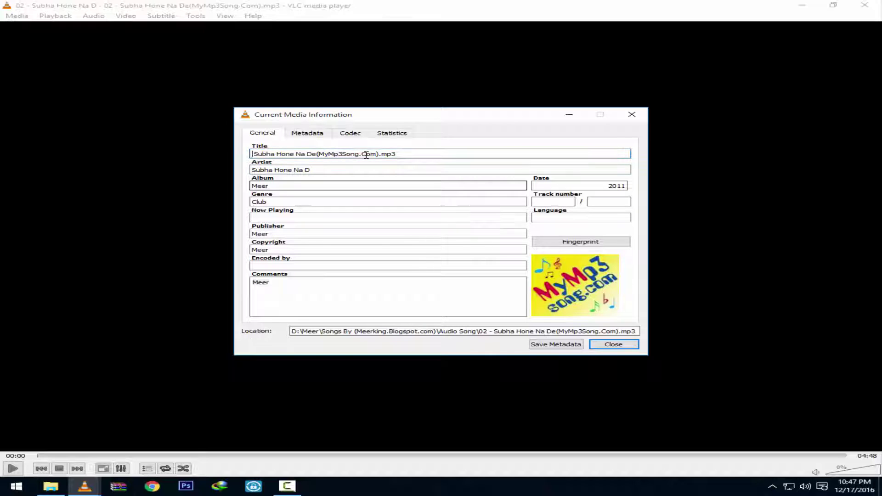
{"action": "key", "text": "Delete"}
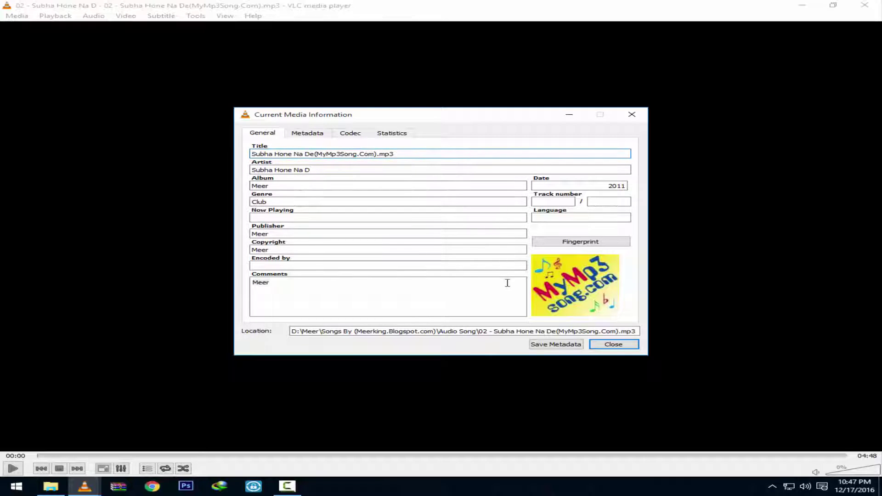
{"action": "left_click", "coordinate": [478, 289]}
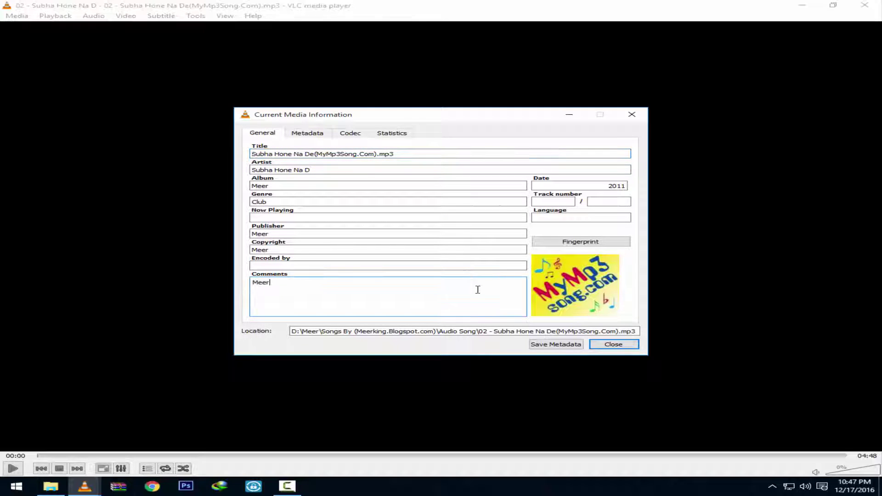
{"action": "right_click", "coordinate": [555, 282]}
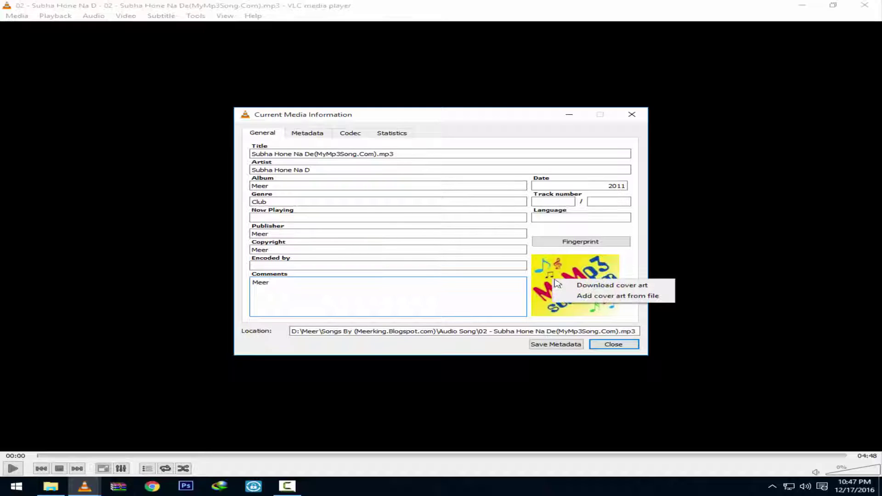
{"action": "left_click", "coordinate": [504, 299]}
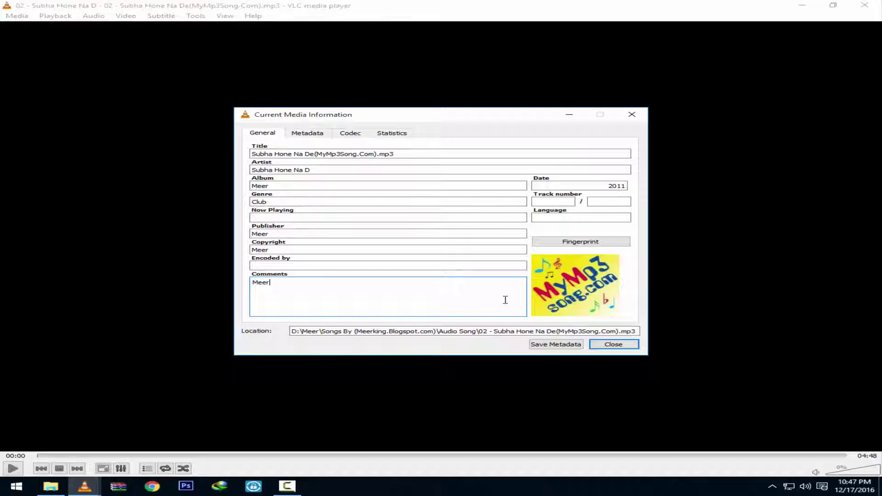
- Add LOGO.jpg from the Desktop as the song's cover art, and save the metadata before closing the media information
{"action": "right_click", "coordinate": [560, 274]}
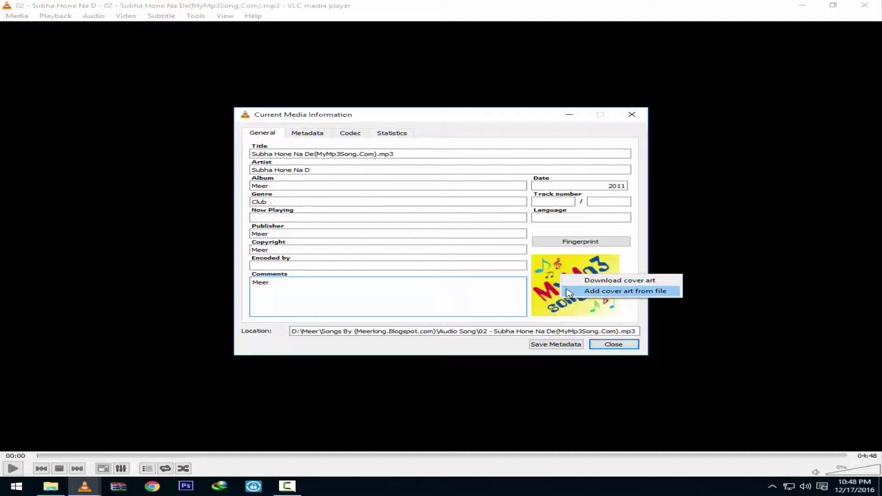
{"action": "left_click", "coordinate": [570, 292]}
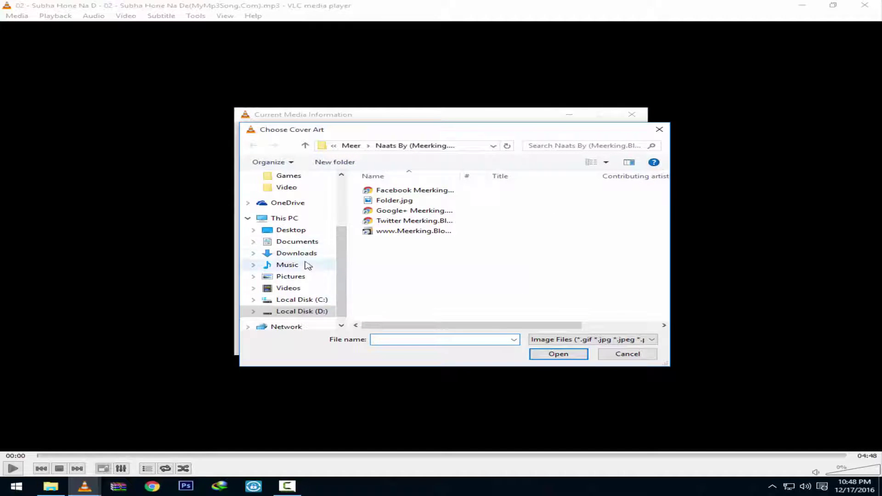
{"action": "left_click", "coordinate": [291, 231]}
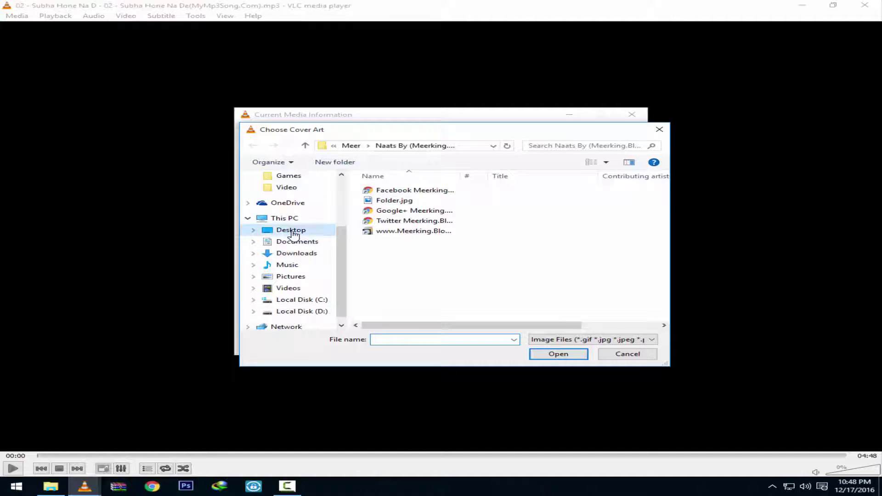
{"action": "left_click", "coordinate": [543, 224]}
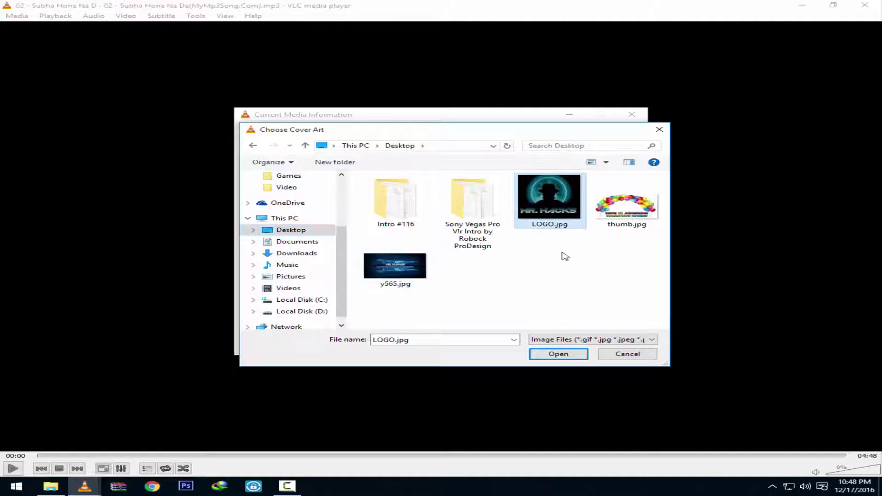
{"action": "left_click", "coordinate": [558, 355]}
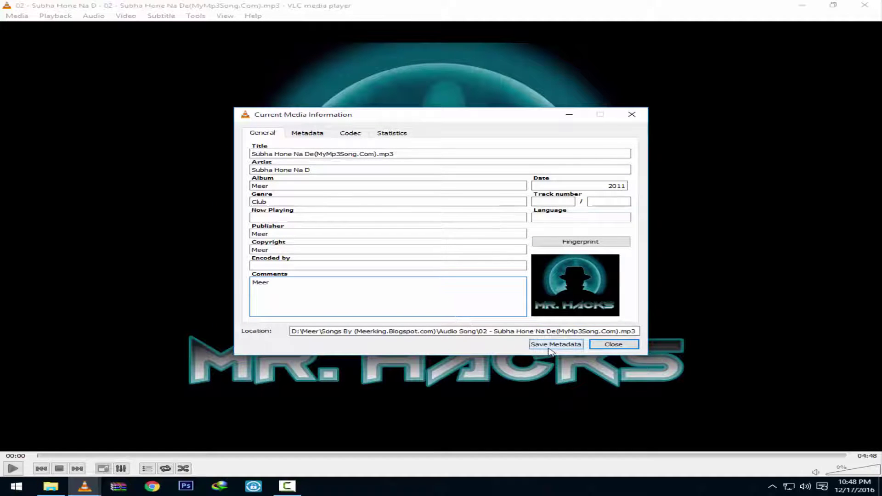
{"action": "left_click", "coordinate": [552, 348]}
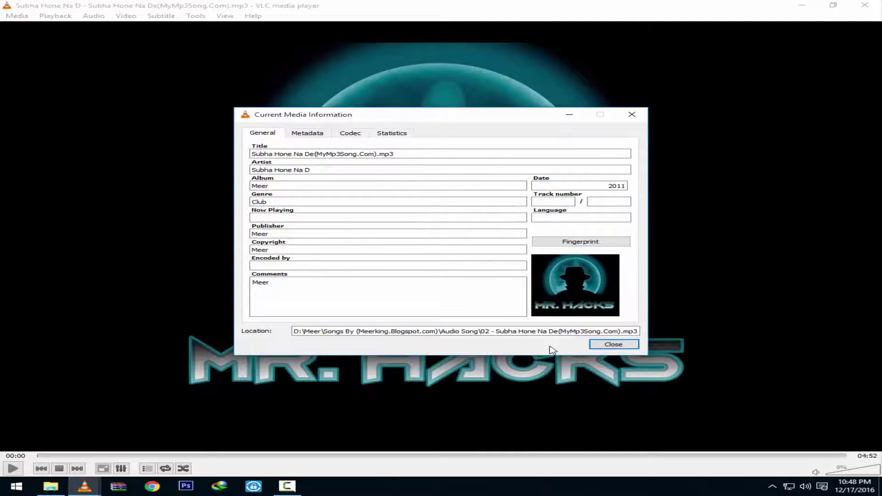
{"action": "left_click", "coordinate": [606, 343]}
- Play the song with its new cover art, skip about a third of the way in, and close VLC
{"action": "key", "text": "space"}
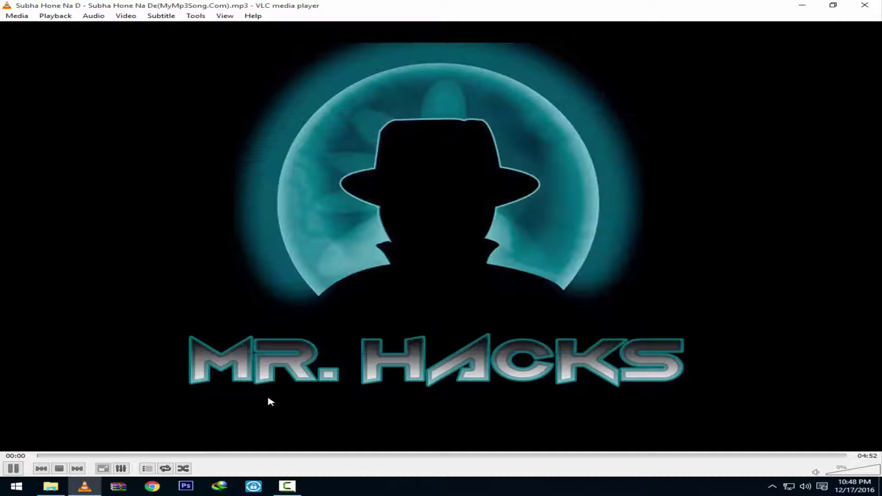
{"action": "left_click", "coordinate": [289, 455]}
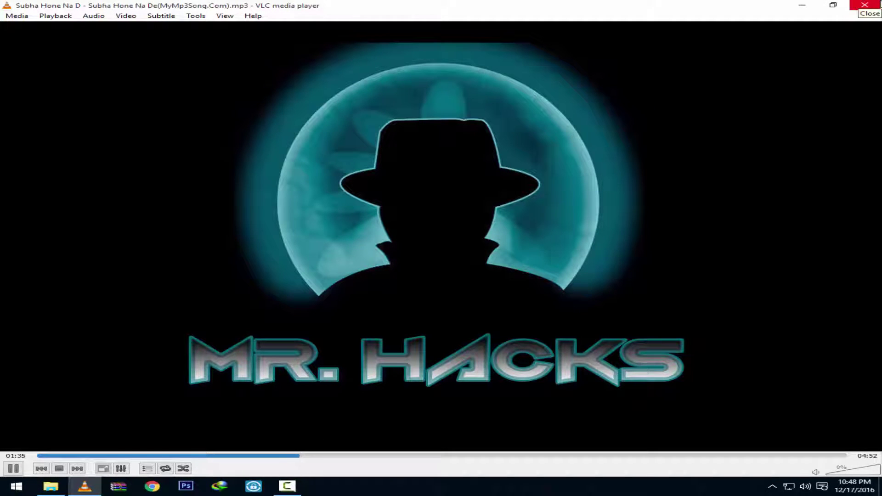
{"action": "left_click", "coordinate": [865, 4]}
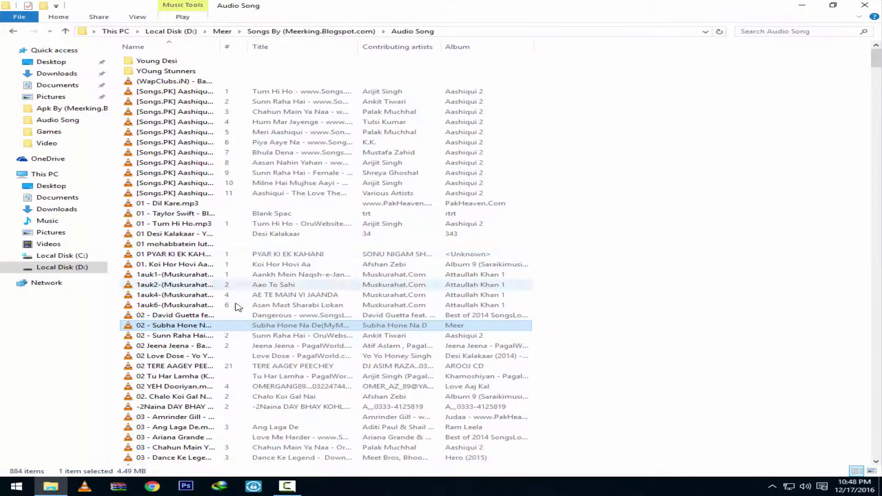
- Reopen the edited song from the Audio Song folder, skip to about 1:40 to check the cover art, and close VLC
{"action": "double_click", "coordinate": [188, 325]}
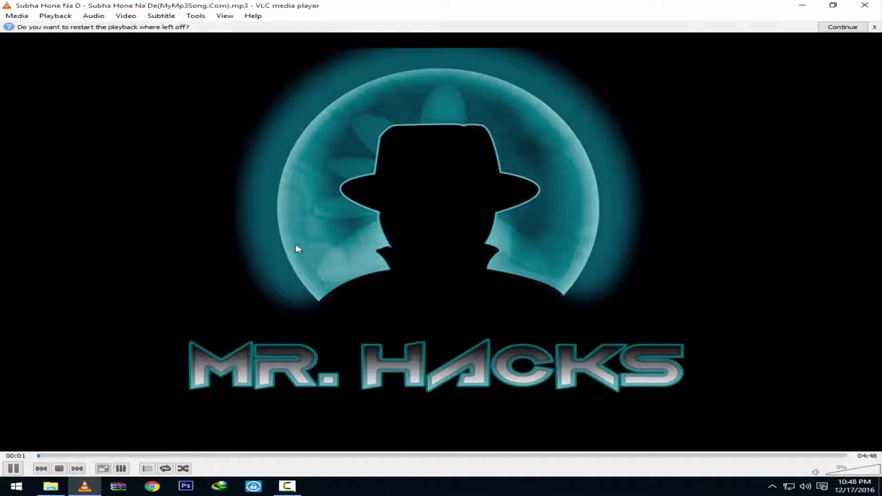
{"action": "left_click", "coordinate": [318, 455]}
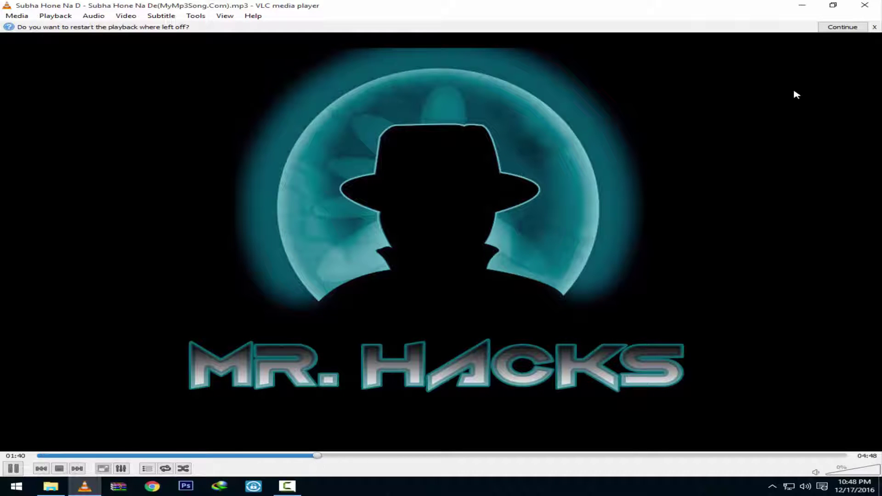
{"action": "left_click", "coordinate": [866, 4]}
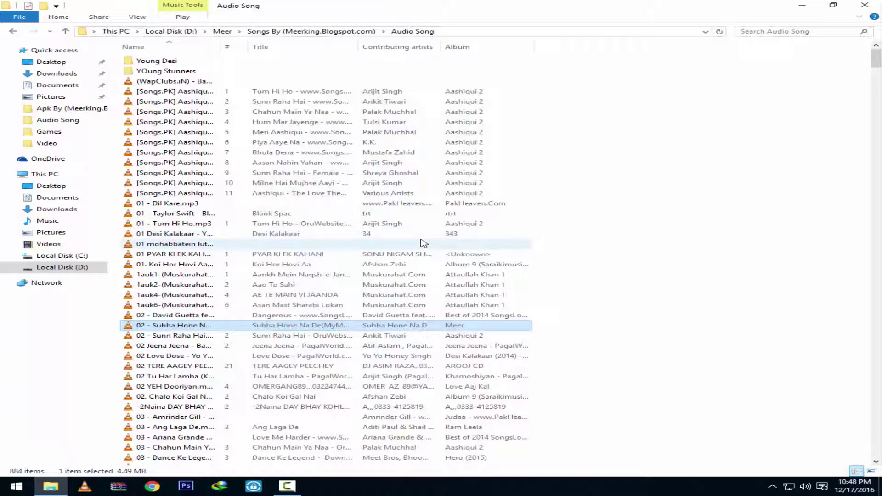
- Play the "05 - Gabru Ft. J-Star" song from the Audio Song folder to check its cover art, and close VLC
{"action": "left_click", "coordinate": [449, 284]}
{"action": "scroll", "coordinate": [452, 193], "scroll_direction": "down", "scroll_amount": 2}
{"action": "scroll", "coordinate": [454, 149], "scroll_direction": "down", "scroll_amount": 20}
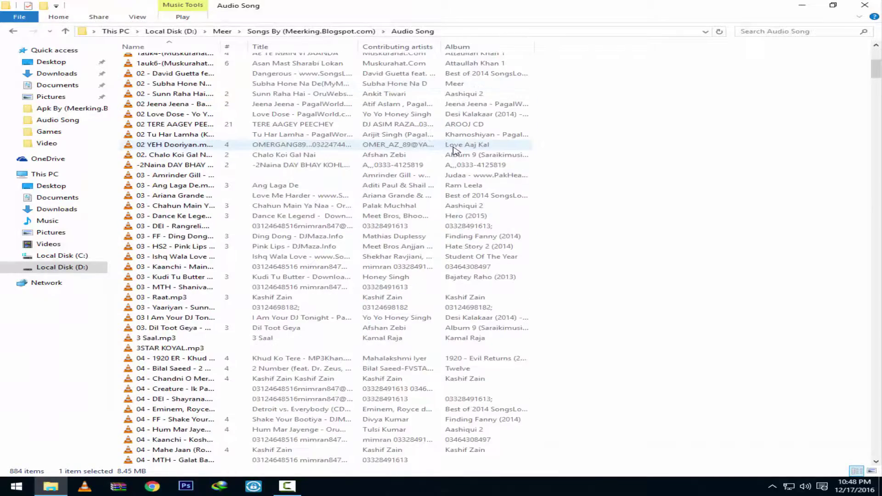
{"action": "scroll", "coordinate": [532, 210], "scroll_direction": "down", "scroll_amount": 4}
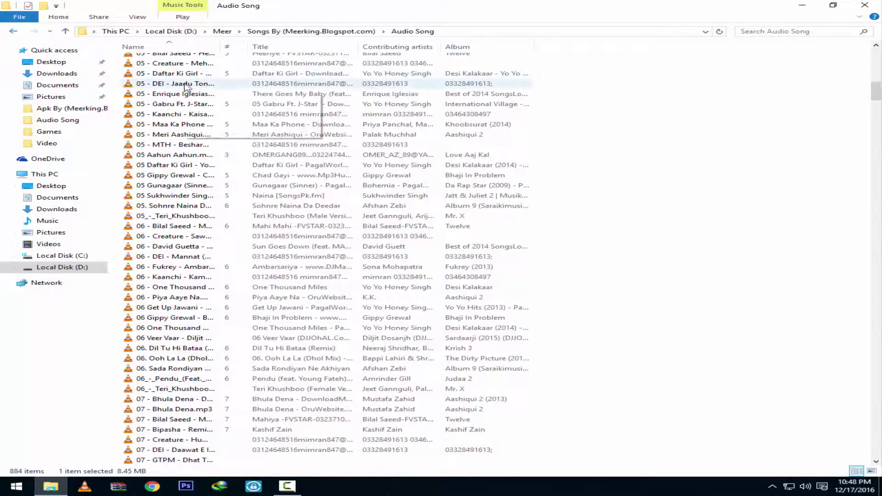
{"action": "scroll", "coordinate": [436, 189], "scroll_direction": "up", "scroll_amount": 6}
{"action": "scroll", "coordinate": [442, 189], "scroll_direction": "up", "scroll_amount": 3}
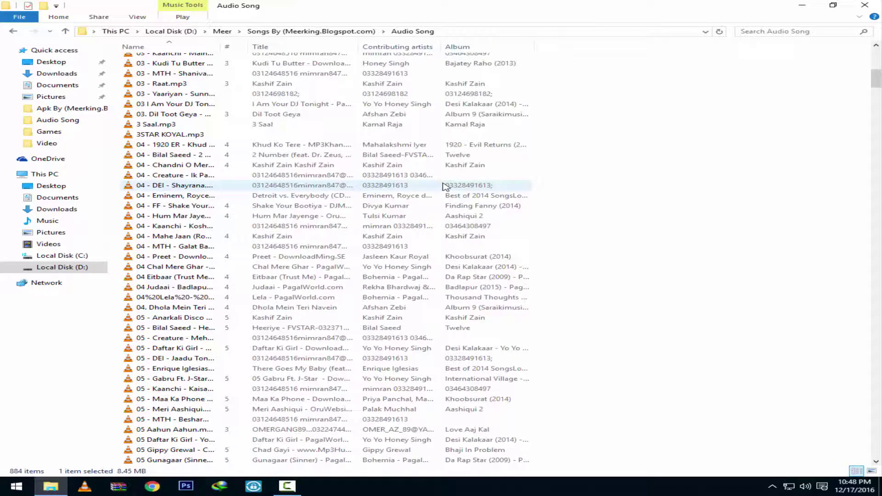
{"action": "scroll", "coordinate": [317, 226], "scroll_direction": "down", "scroll_amount": 5}
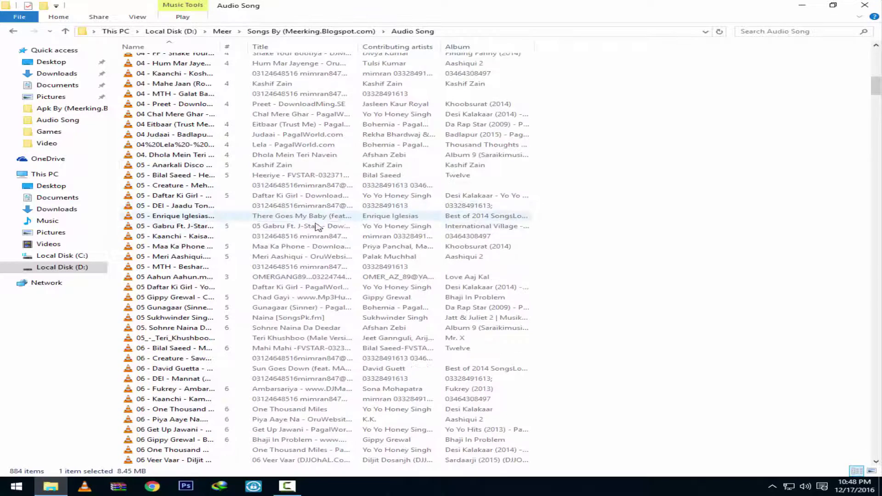
{"action": "double_click", "coordinate": [317, 227]}
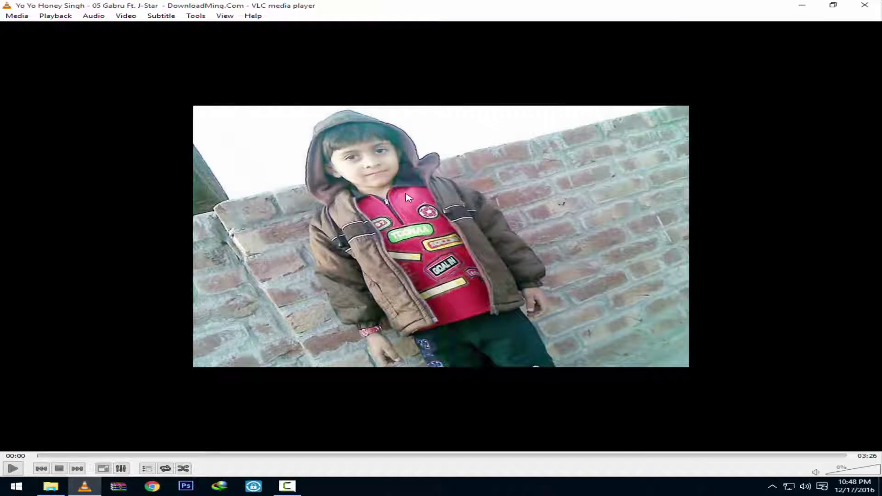
{"action": "left_click", "coordinate": [859, 5]}
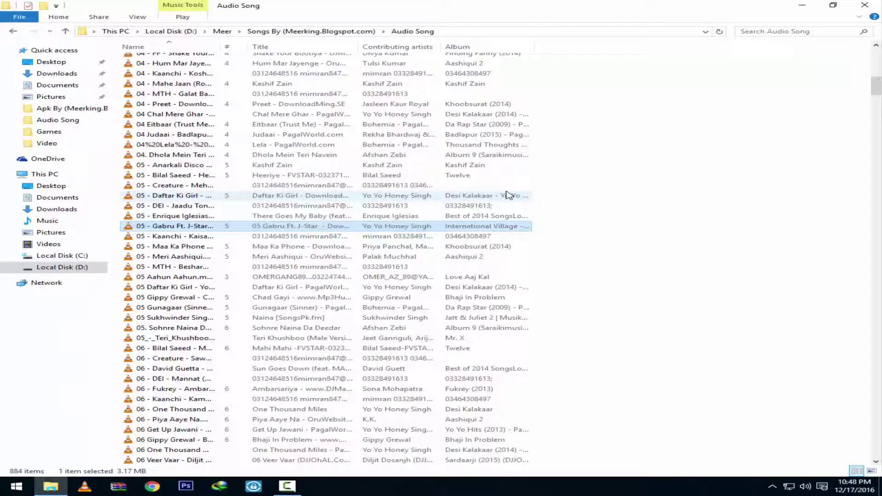
- Preview Folder.jpg in the Audio Song folder, close the preview, and delete the picture
{"action": "type", "text": "fo"}
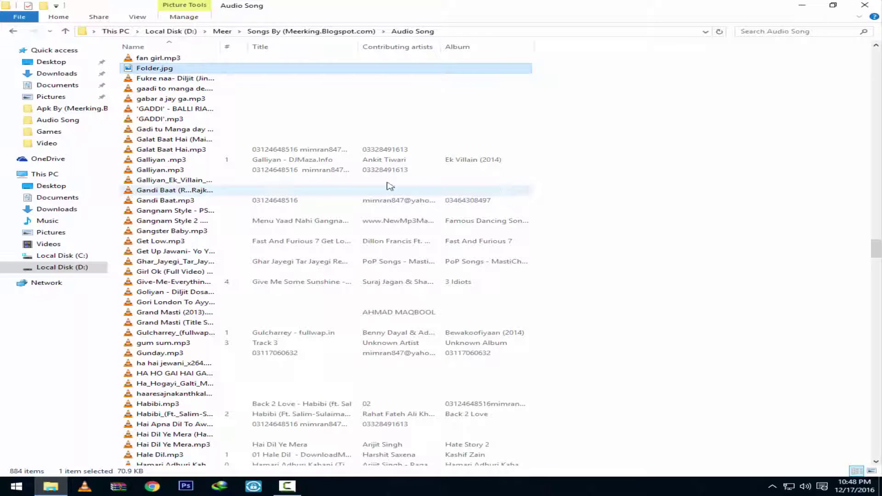
{"action": "right_click", "coordinate": [140, 68]}
{"action": "left_click", "coordinate": [193, 75]}
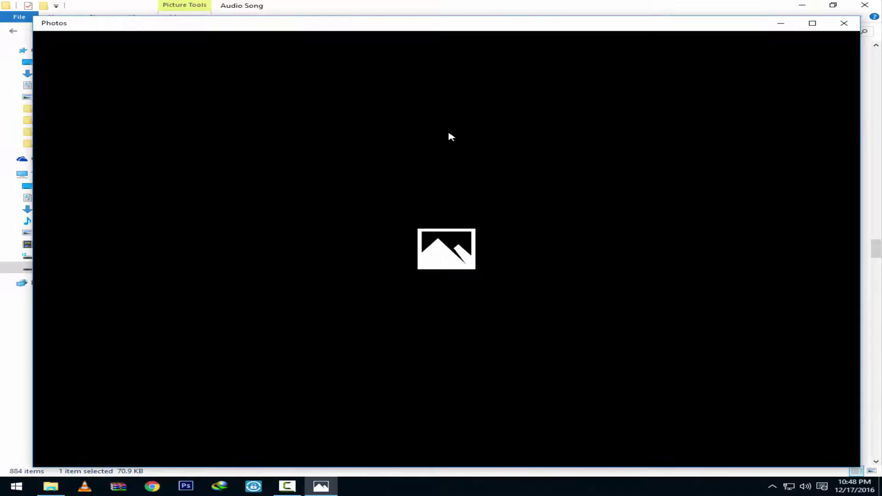
{"action": "left_click", "coordinate": [859, 21]}
{"action": "key", "text": "Delete"}
- Play Dhup Chik.mp3 from the Audio Song folder to check its cover art, pause it, and close VLC
{"action": "scroll", "coordinate": [251, 103], "scroll_direction": "up", "scroll_amount": 10}
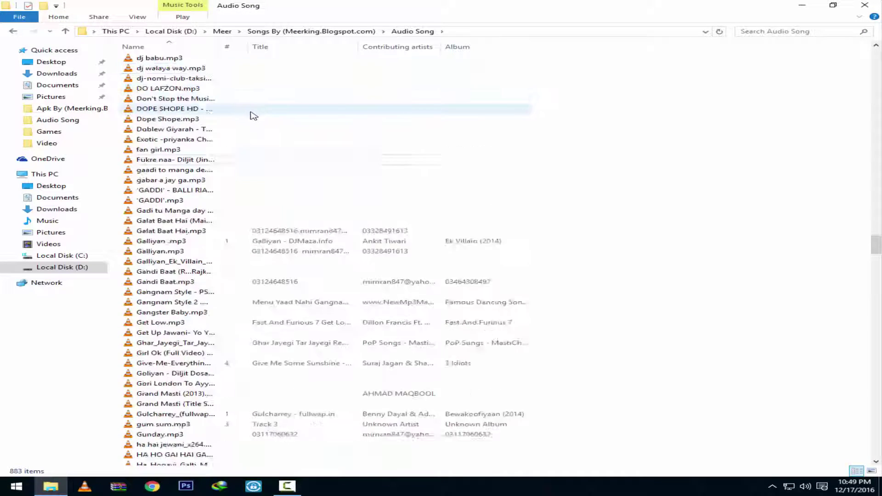
{"action": "scroll", "coordinate": [256, 119], "scroll_direction": "up", "scroll_amount": 3}
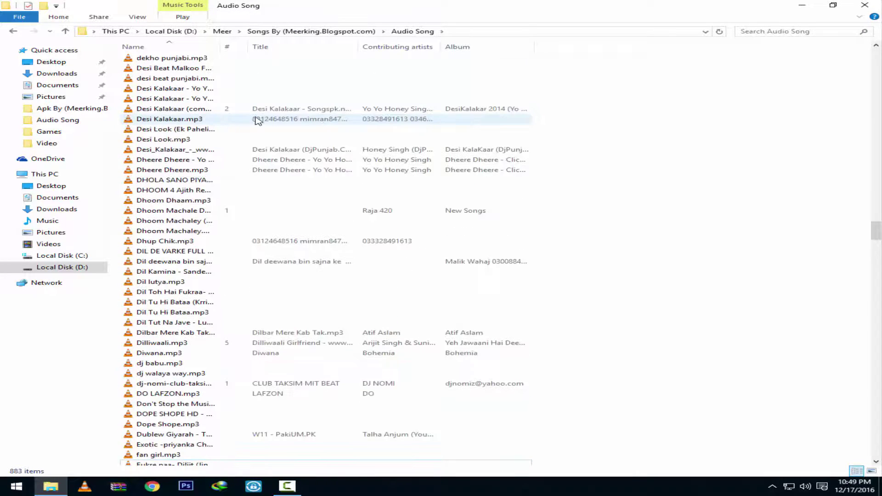
{"action": "left_click", "coordinate": [197, 249]}
{"action": "double_click", "coordinate": [195, 241]}
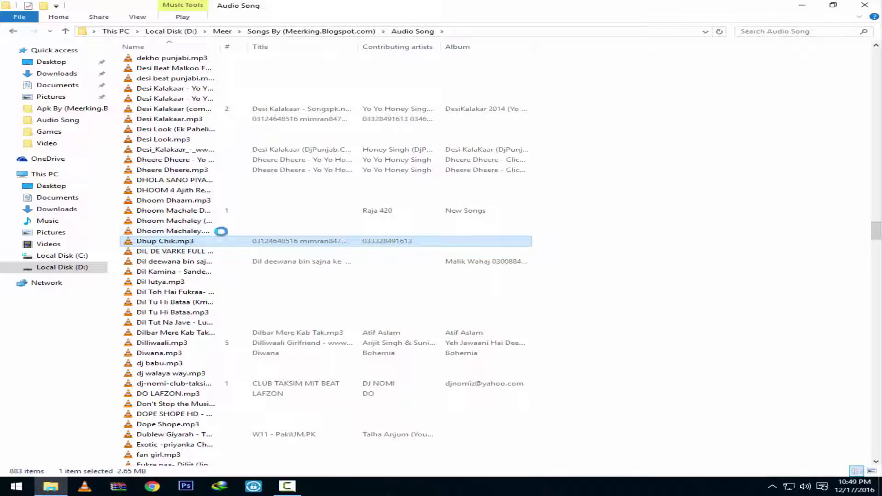
{"action": "key", "text": "space"}
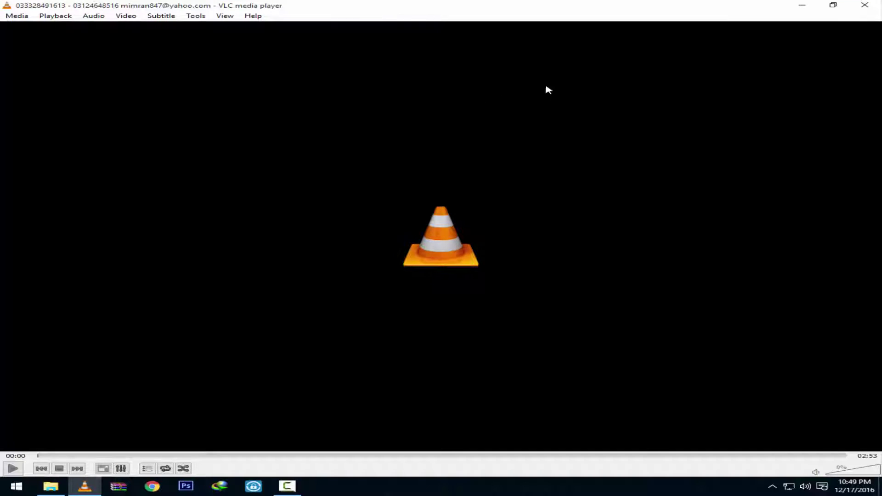
{"action": "left_click", "coordinate": [865, 5]}
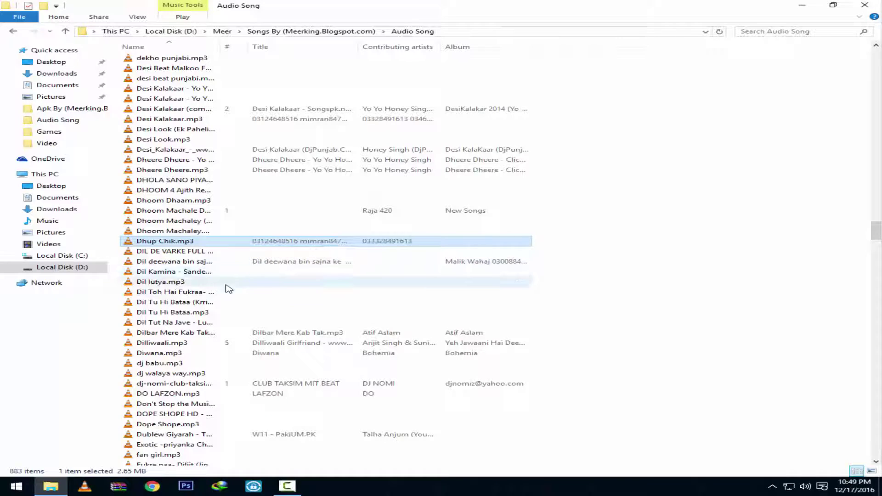
- Play Meer (49).mp3 from the "Naats By (Meerking.Blogspot.com)" folder to check its cover art, and return to the folder
{"action": "scroll", "coordinate": [231, 274], "scroll_direction": "up", "scroll_amount": 5}
{"action": "scroll", "coordinate": [225, 273], "scroll_direction": "up", "scroll_amount": 11}
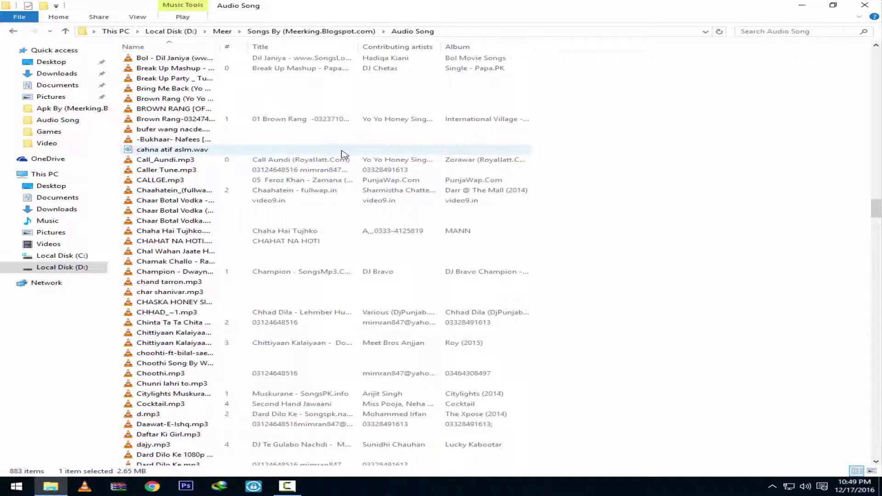
{"action": "key", "text": "BackSpace"}
{"action": "key", "text": "BackSpace"}
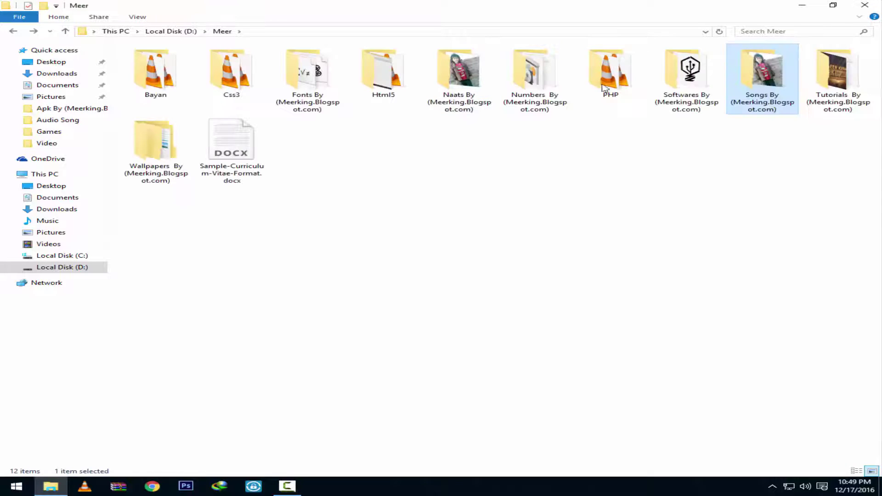
{"action": "double_click", "coordinate": [483, 76]}
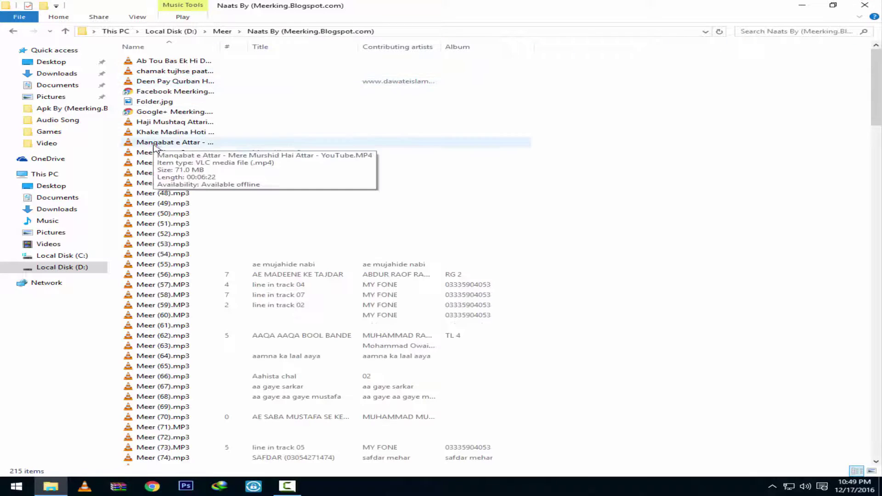
{"action": "double_click", "coordinate": [176, 205]}
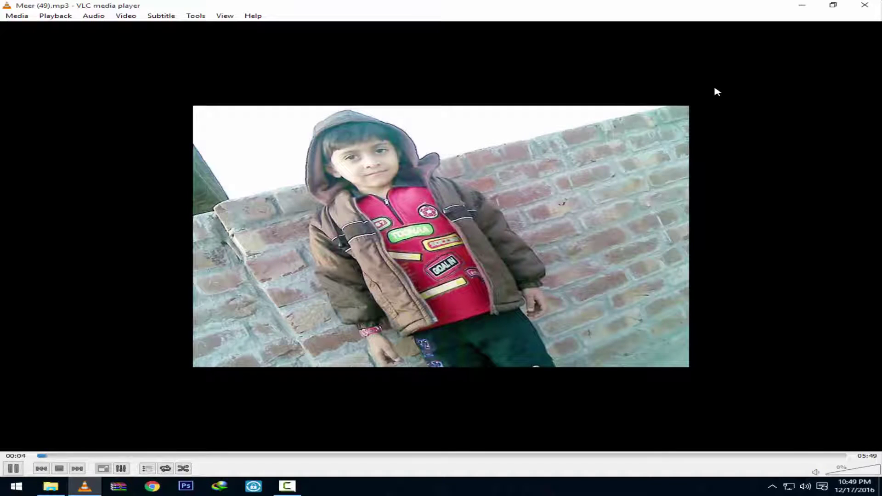
{"action": "left_click", "coordinate": [801, 5]}
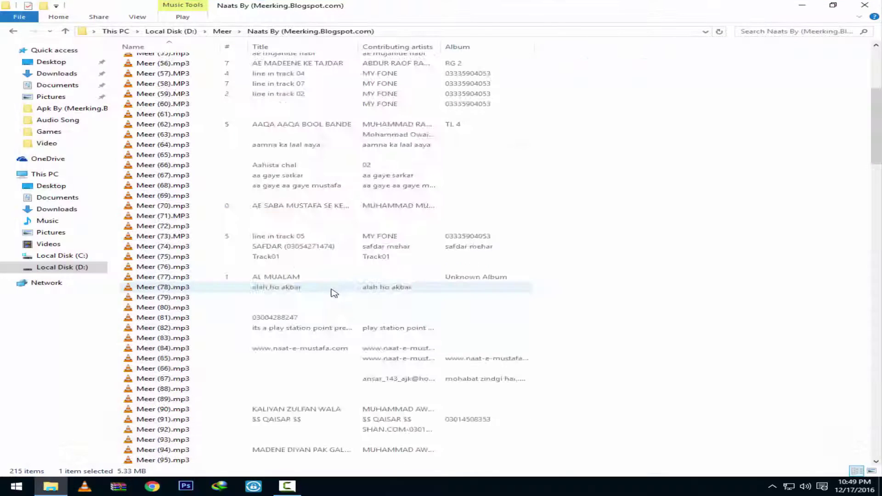